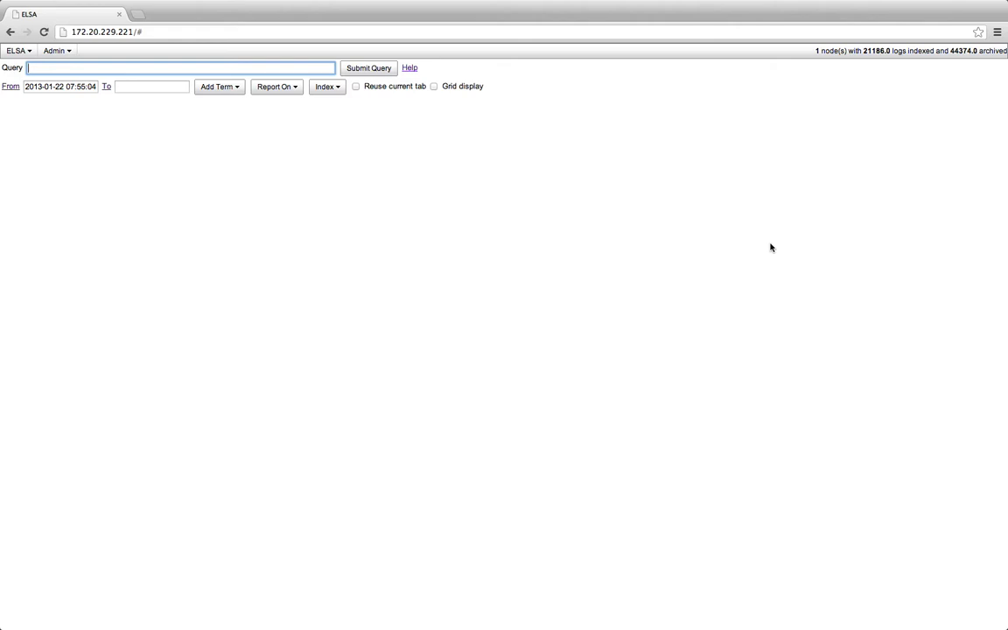
Step: Query the logs for sig_msg:trojan with the start time cleared so no date limit applies
text(sig_msg:tojr)
click(75, 87)
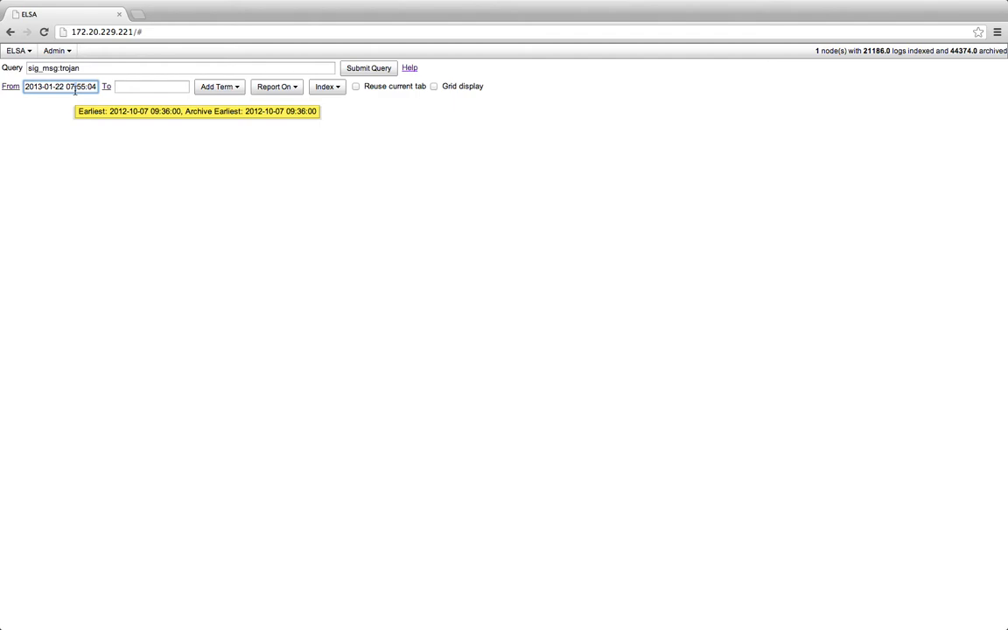
triple_click(75, 90)
key(BackSpace)
key(Return)
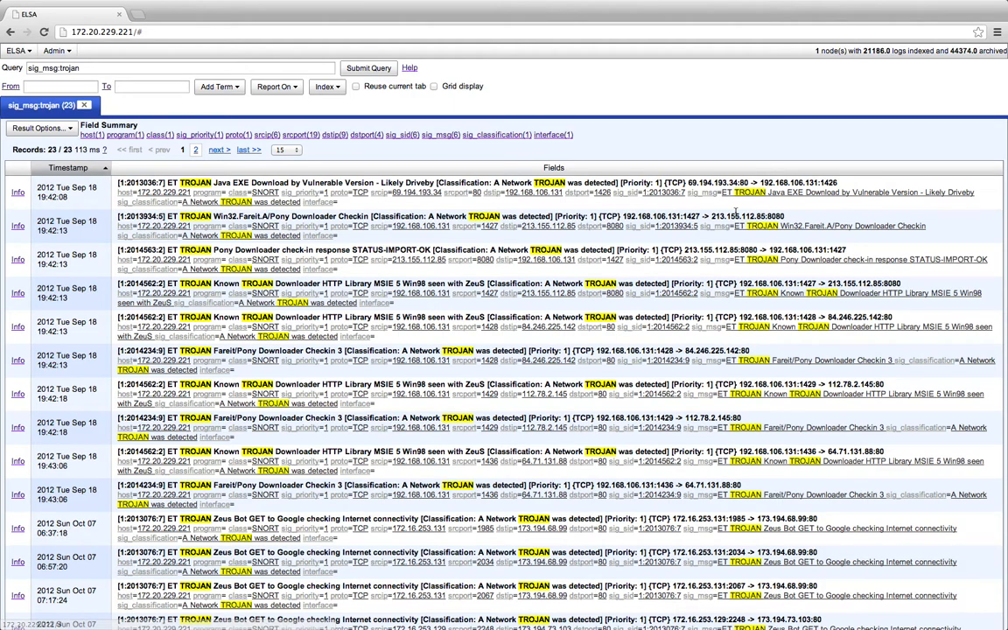
Step: Group the trojan results by sig_msg and drill into the ET TROJAN Pony Downloader check-in response STATUS-IMPORT-OK signature
scroll(469, 315, up, 1)
scroll(468, 315, down, 1)
scroll(468, 315, down, 1)
scroll(468, 315, up, 1)
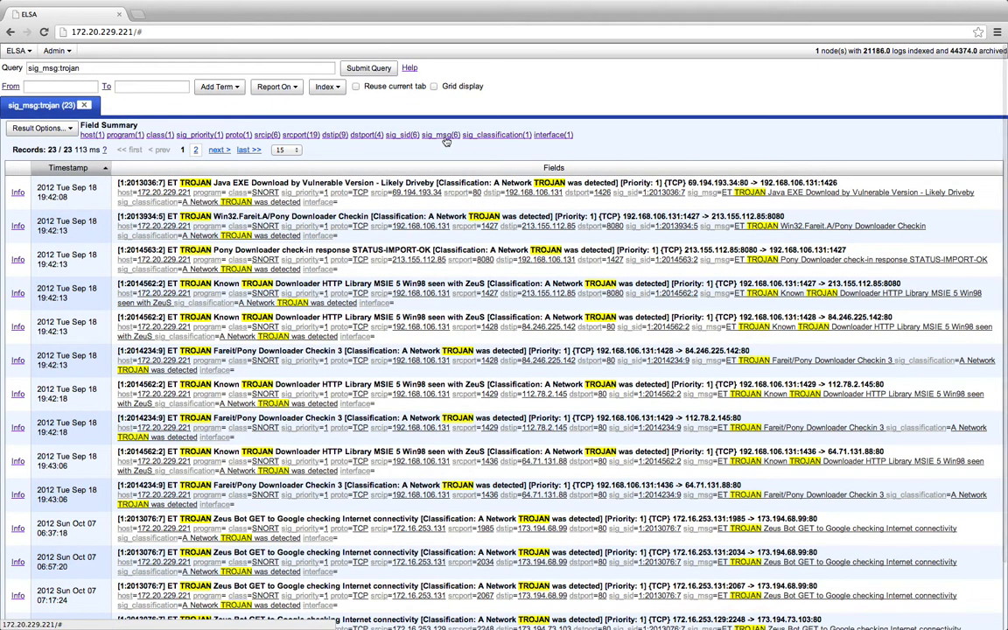
click(444, 136)
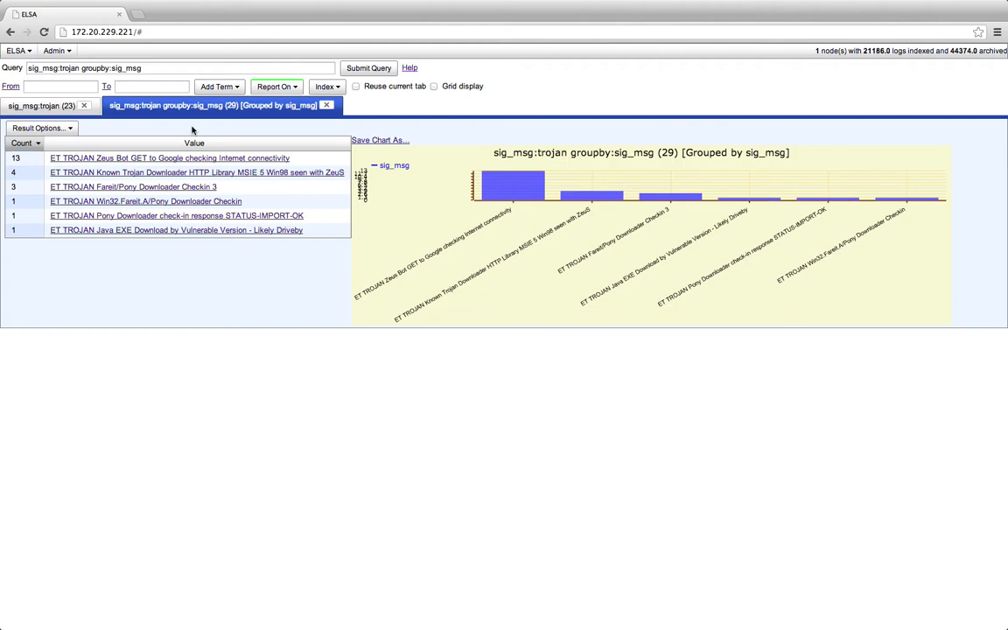
click(188, 216)
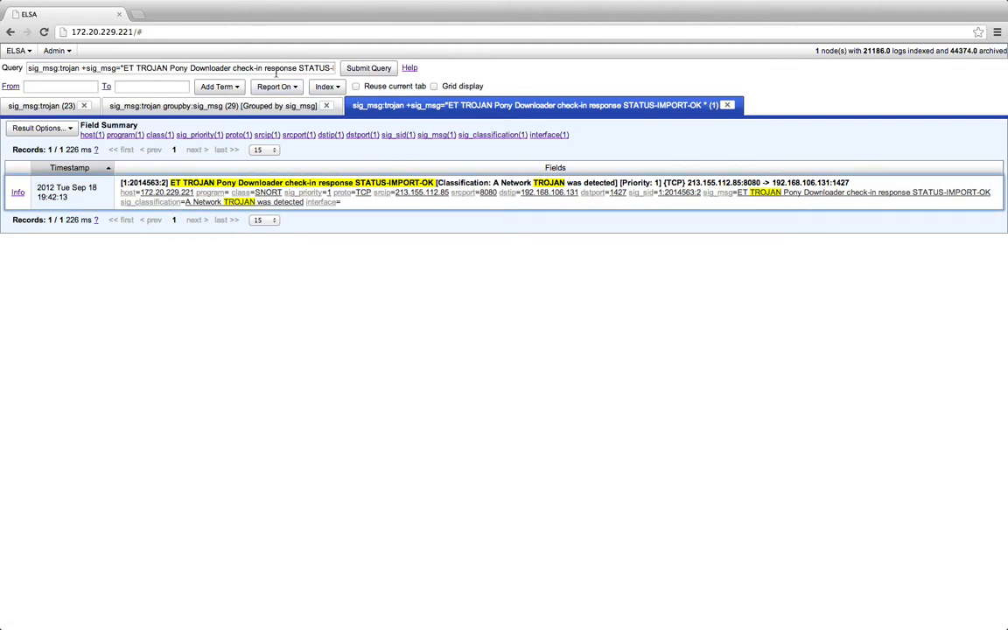
Step: Replace the query with only the alert's destination IP, 192.168.106.131, without a field prefix, and run it
triple_click(322, 68)
key(BackSpace)
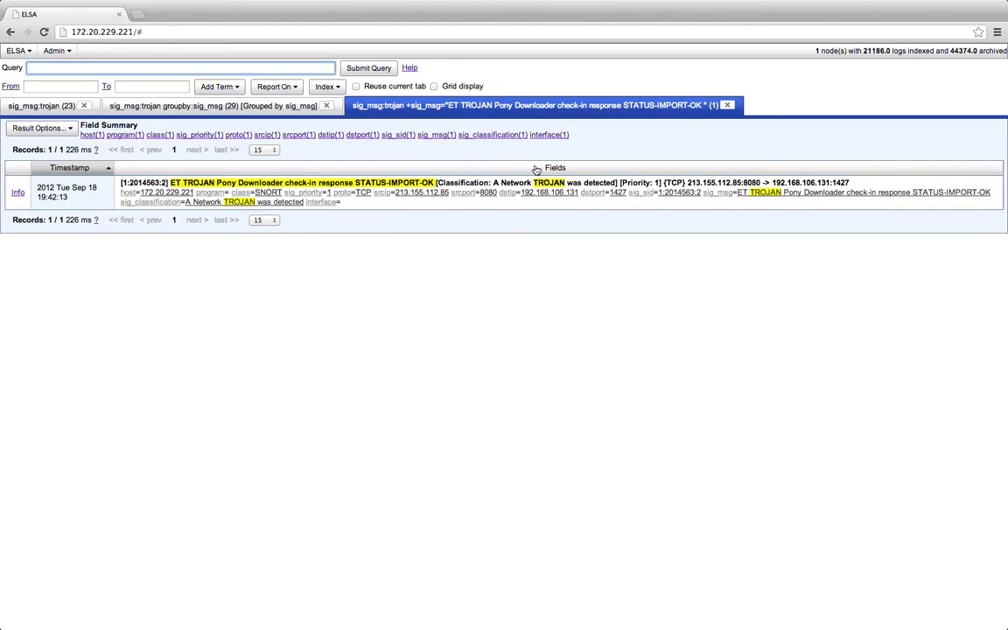
click(549, 192)
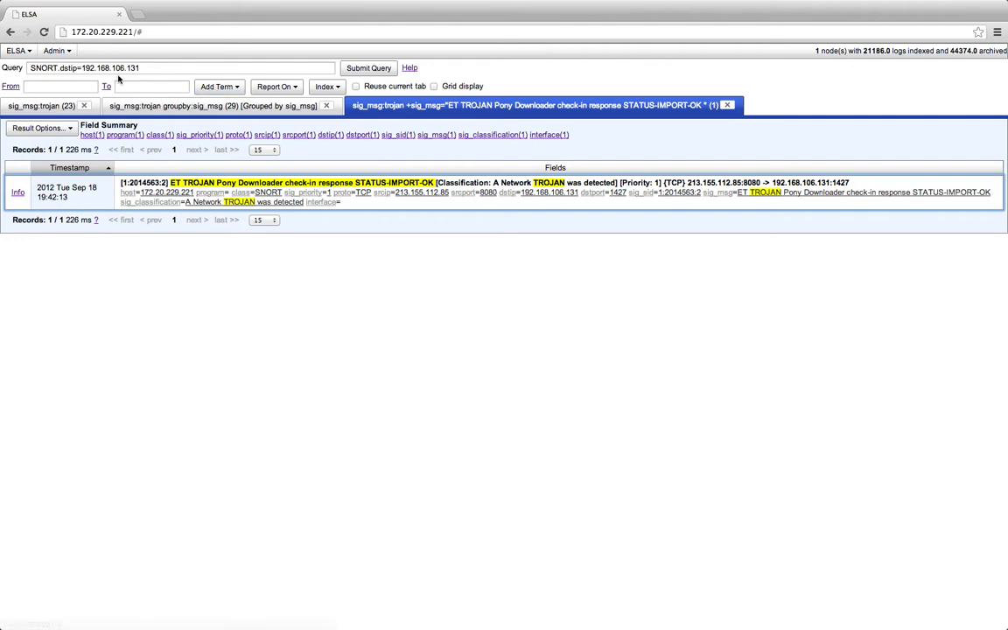
drag(83, 68, 7, 65)
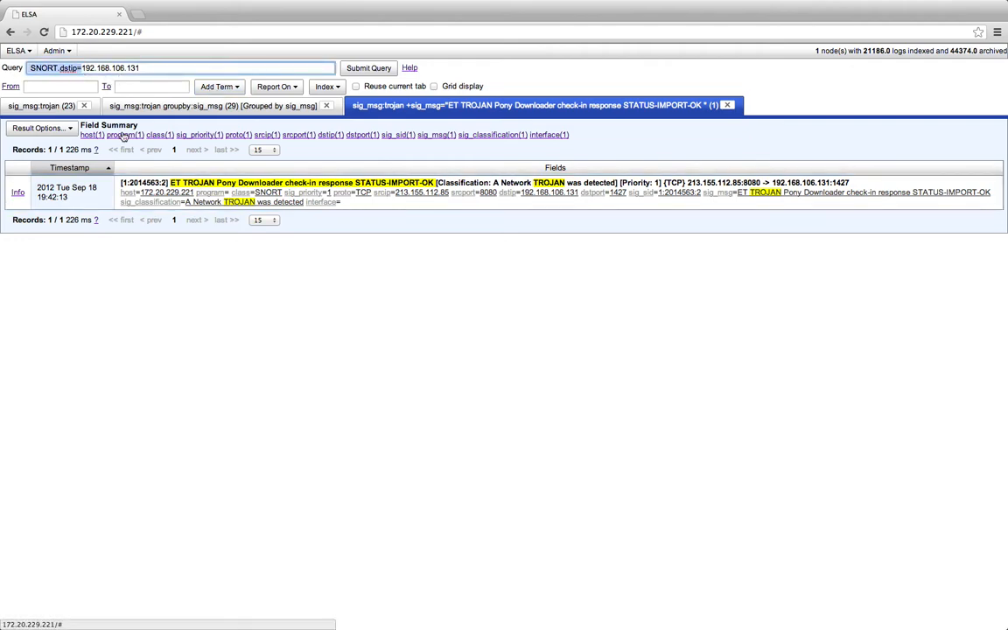
key(BackSpace)
key(Return)
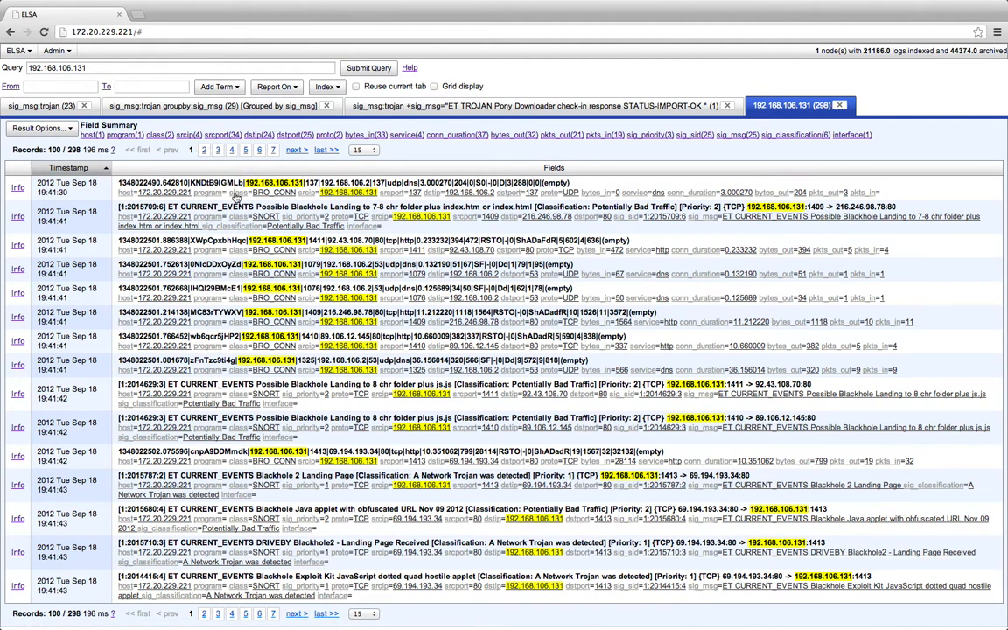
Step: Group the 192.168.106.131 results by class and drill into the BRO_SSL class
click(234, 192)
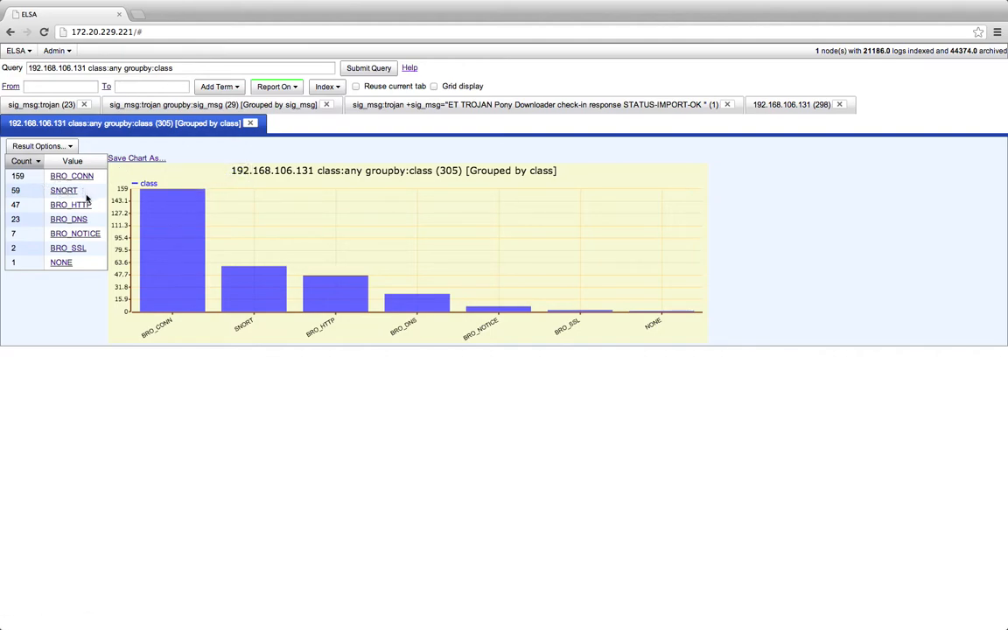
click(76, 251)
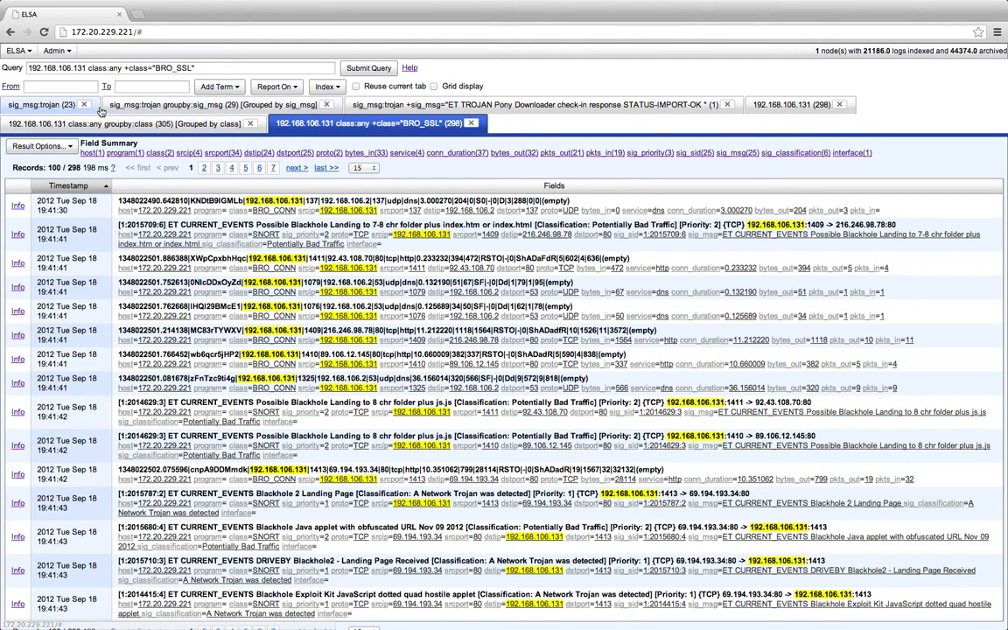
Step: Remove the class:any term from the BRO_SSL query and rerun it for 192.168.106.131
click(121, 66)
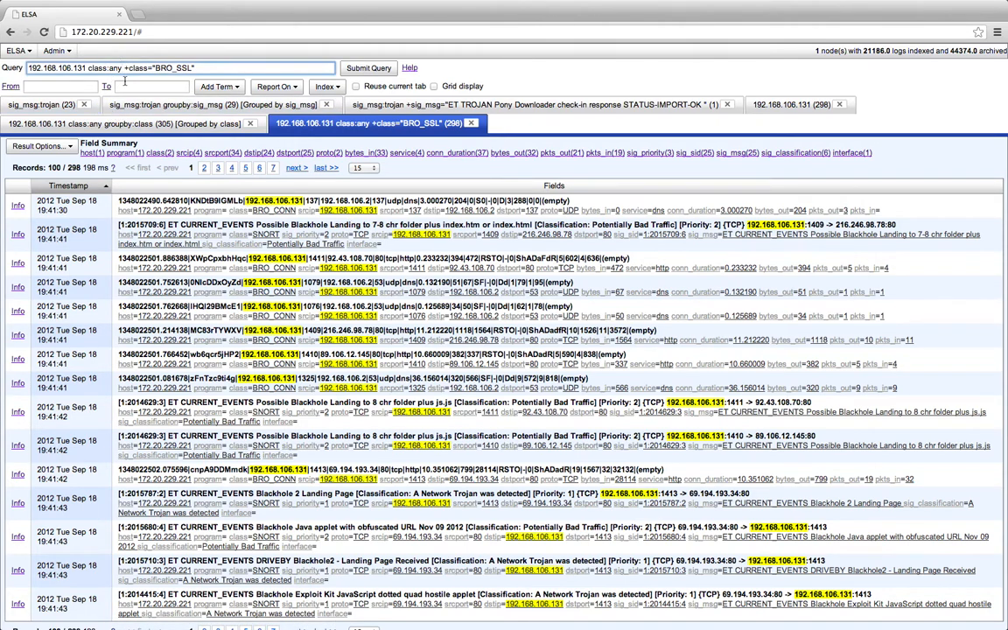
key(BackSpace)
key(BackSpace)
key(BackSpace)
key(BackSpace)
key(BackSpace)
key(BackSpace)
key(BackSpace)
key(BackSpace)
key(BackSpace)
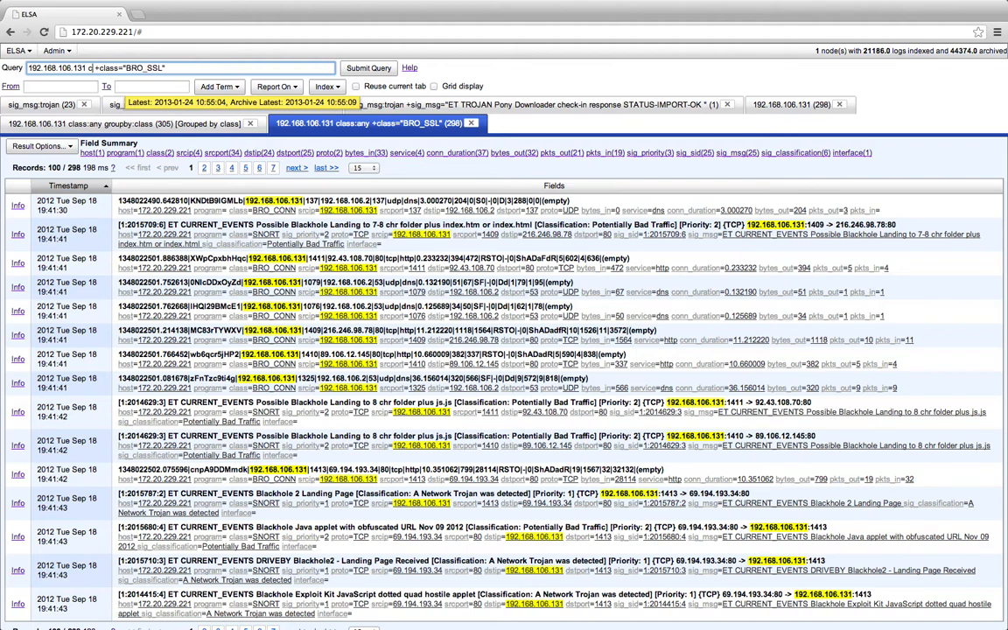
key(Return)
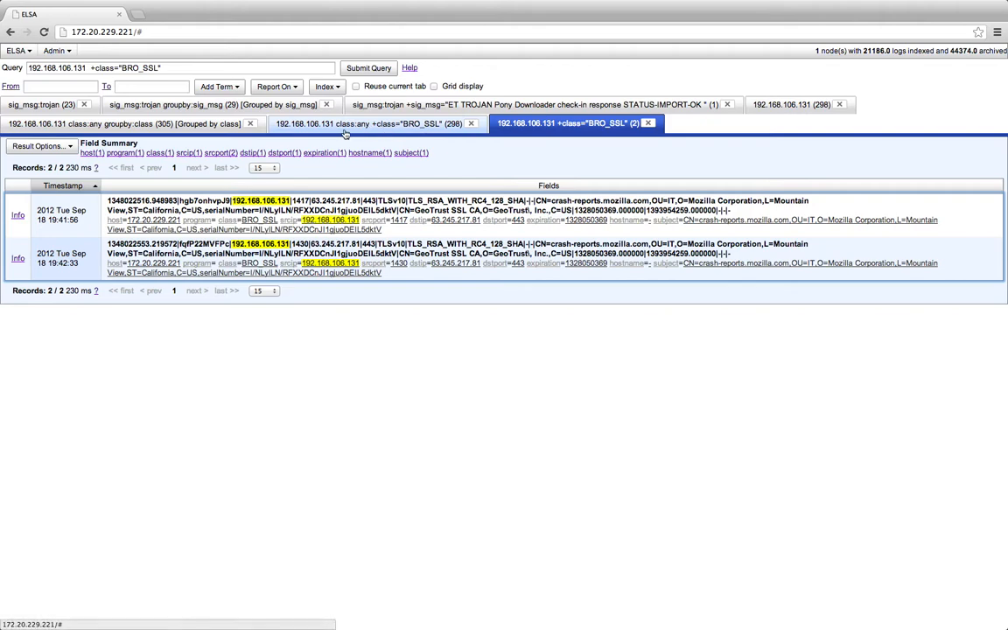
Step: Go back to the class grouping, drill into BRO_NOTICE, and rerun that query without the class:any term
click(212, 126)
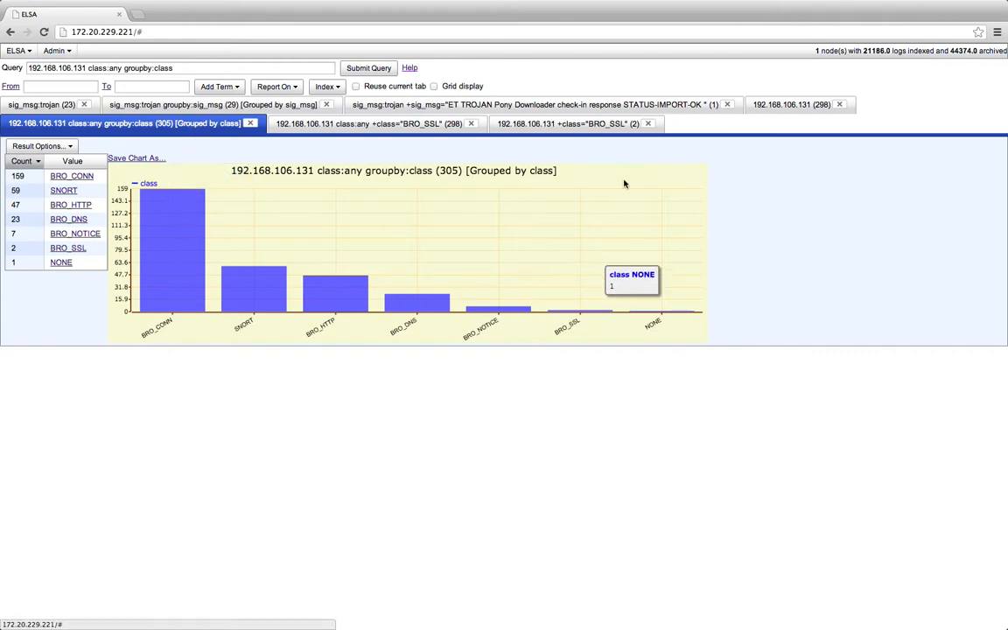
click(82, 235)
drag(120, 68, 89, 68)
key(BackSpace)
key(Return)
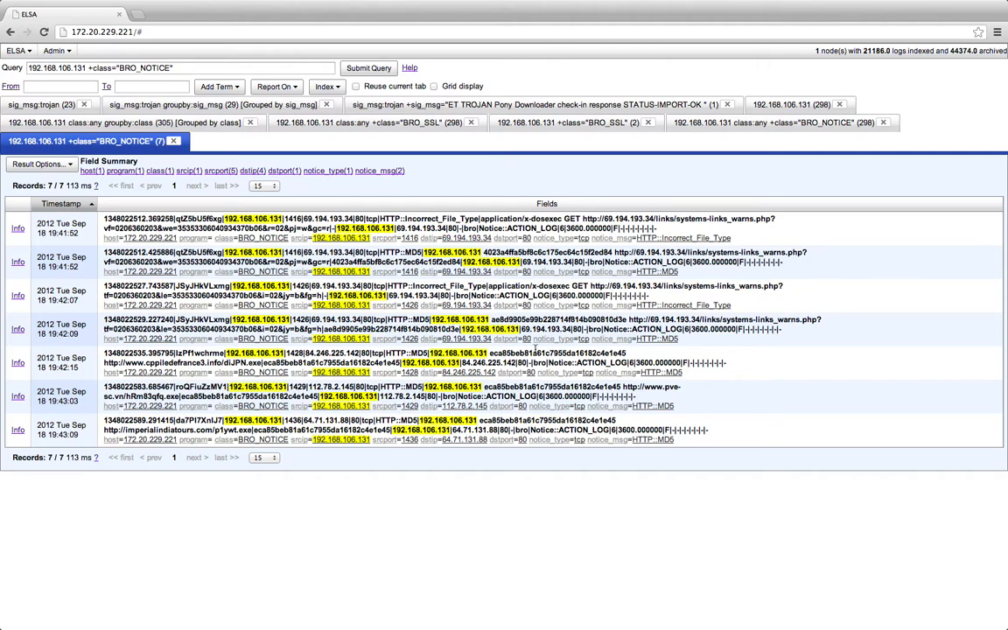
Step: Append the "| scanmd5" transform to the BRO_NOTICE query and run it to check the MD5 hashes
double_click(534, 352)
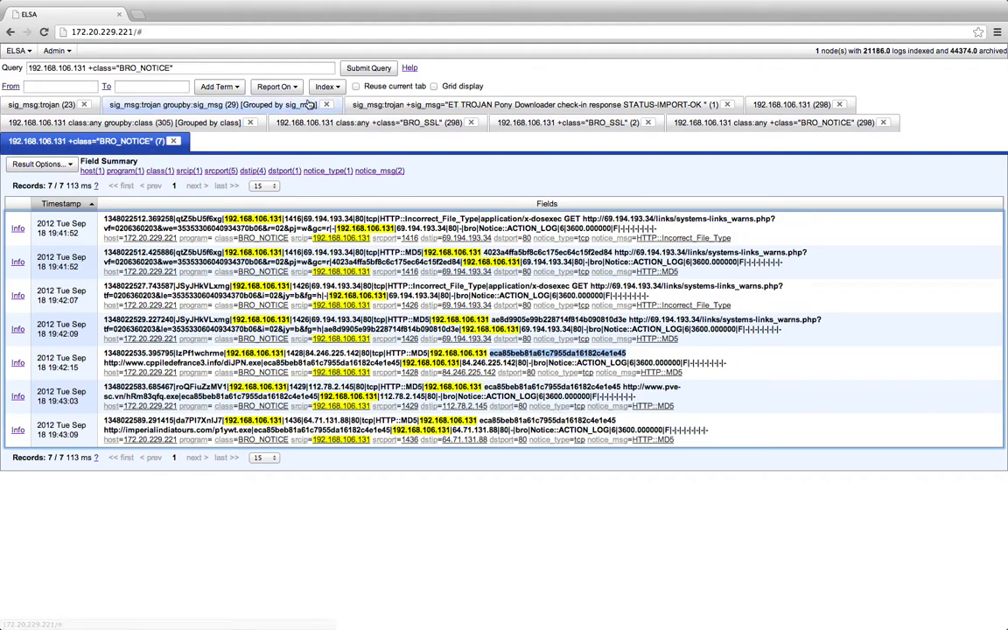
click(312, 68)
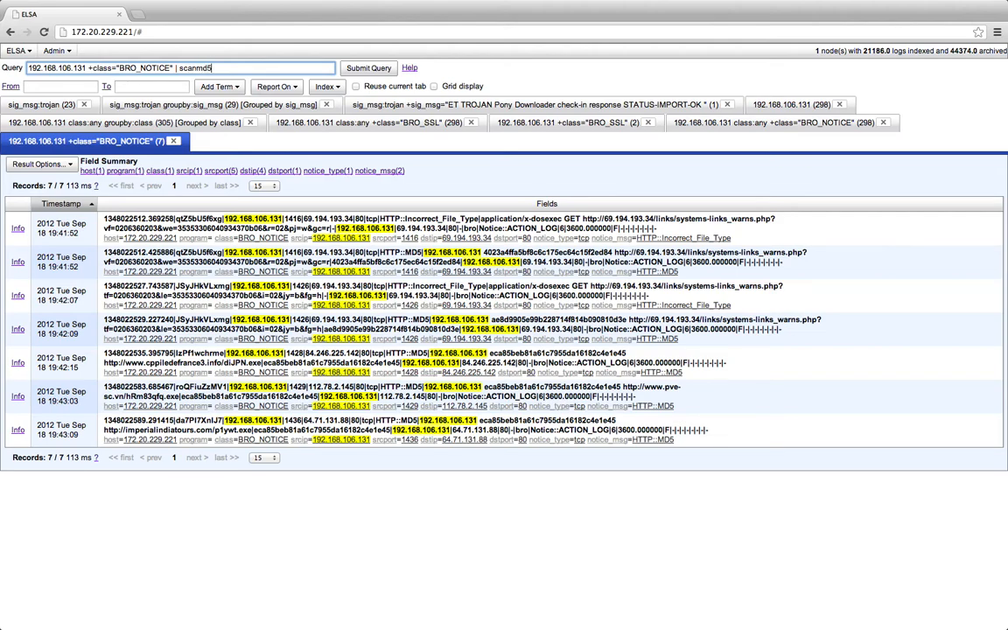
text(| scanmd5)
key(Return)
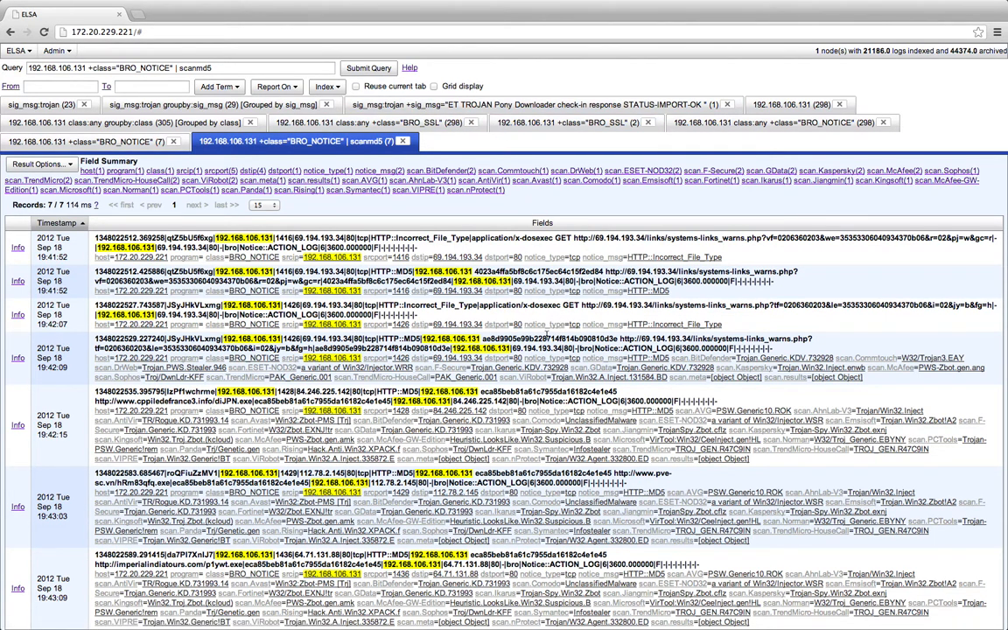
Step: Copy the host IP 69.194.193.34 from the URL in the 19:42:09 notice and run it as a new query
double_click(548, 338)
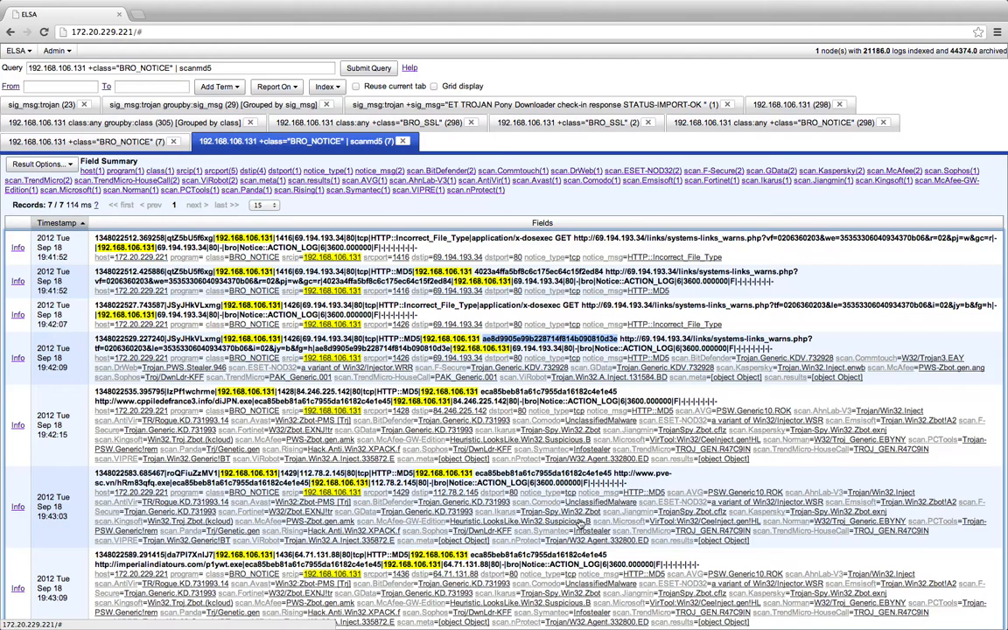
scroll(581, 523, down, 1)
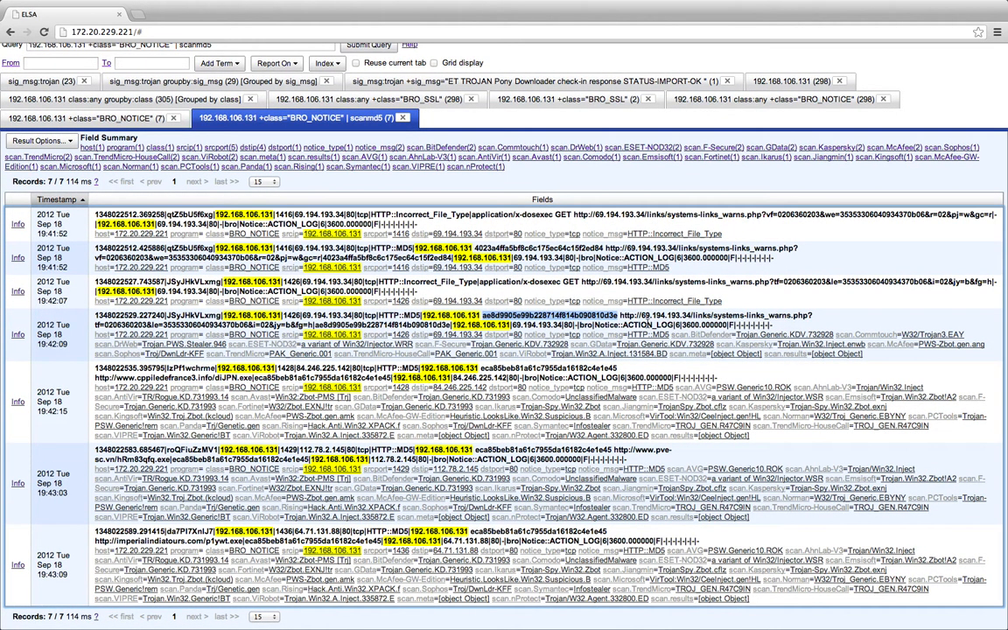
drag(641, 315, 691, 315)
key(super+c)
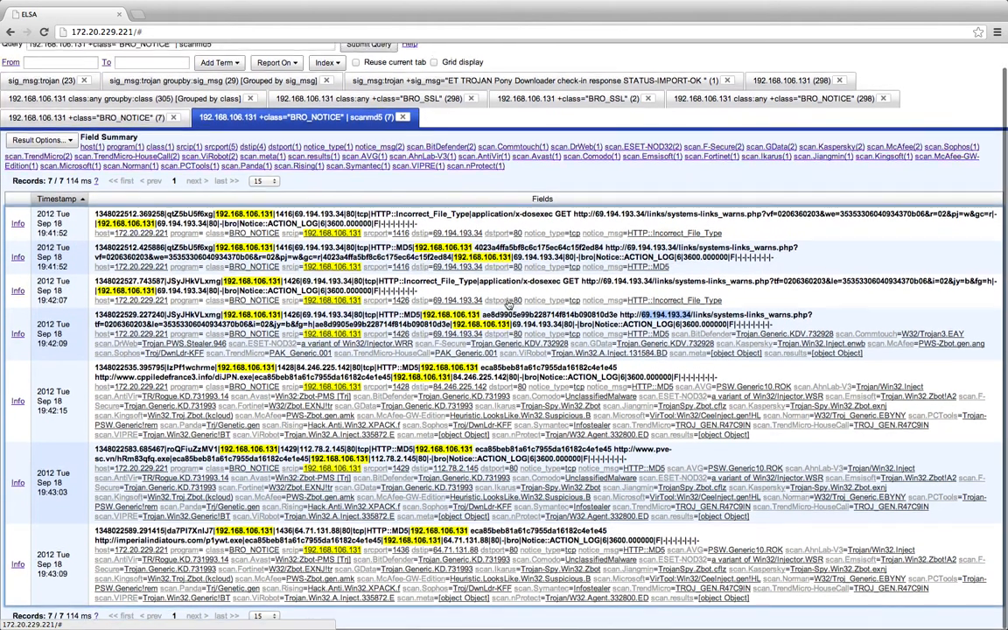
scroll(288, 61, up, 1)
triple_click(280, 68)
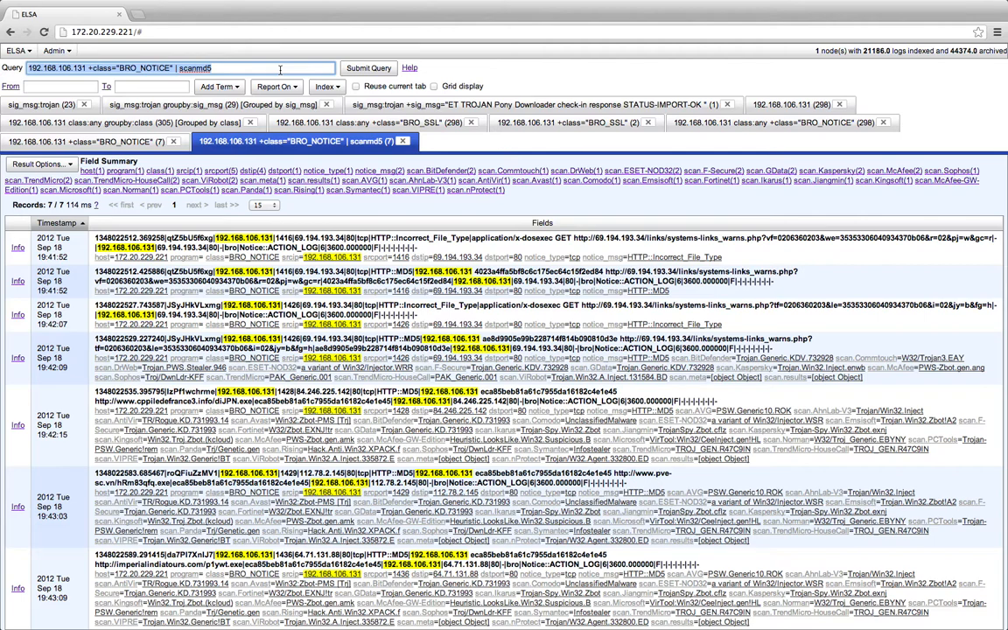
key(super+v)
key(Return)
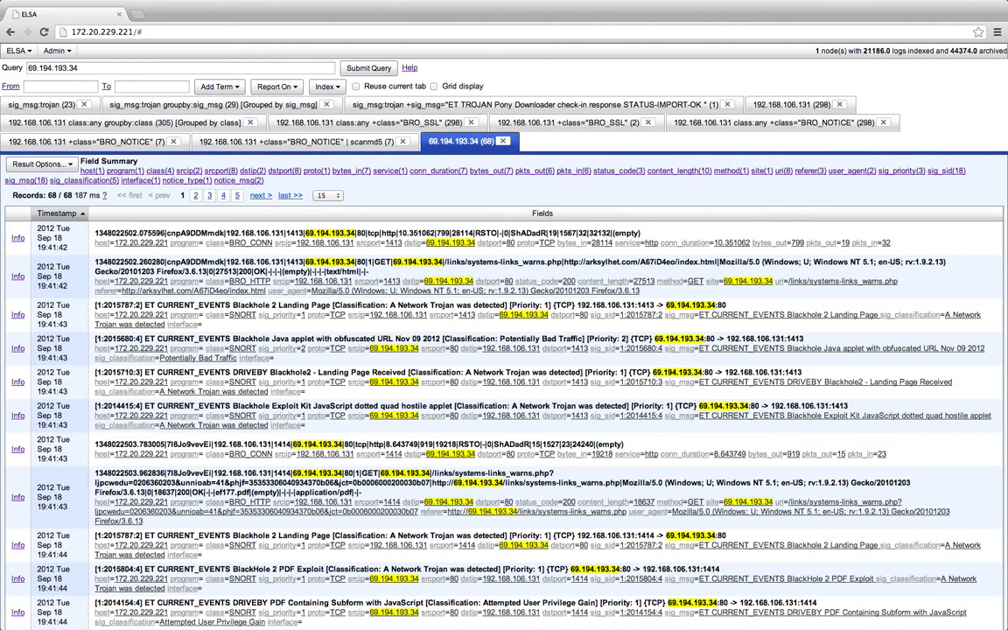
Step: Examine the 69.194.193.34 records, including the Blackhole 2 landing page alert and the first HTTP request's host, path and referring domain
scroll(423, 297, down, 1)
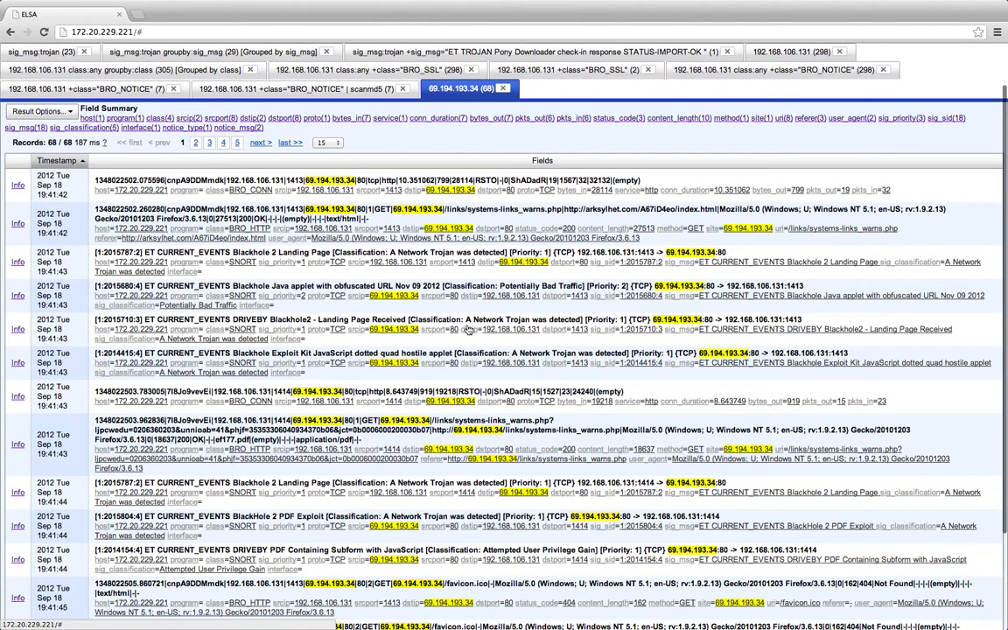
scroll(468, 330, down, 1)
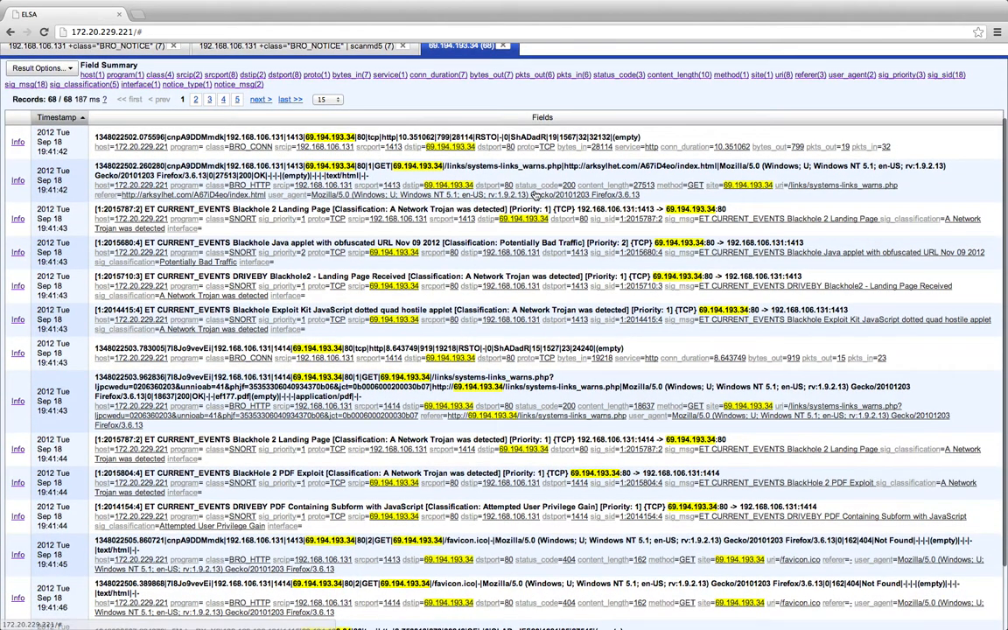
scroll(634, 412, down, 2)
scroll(633, 412, up, 2)
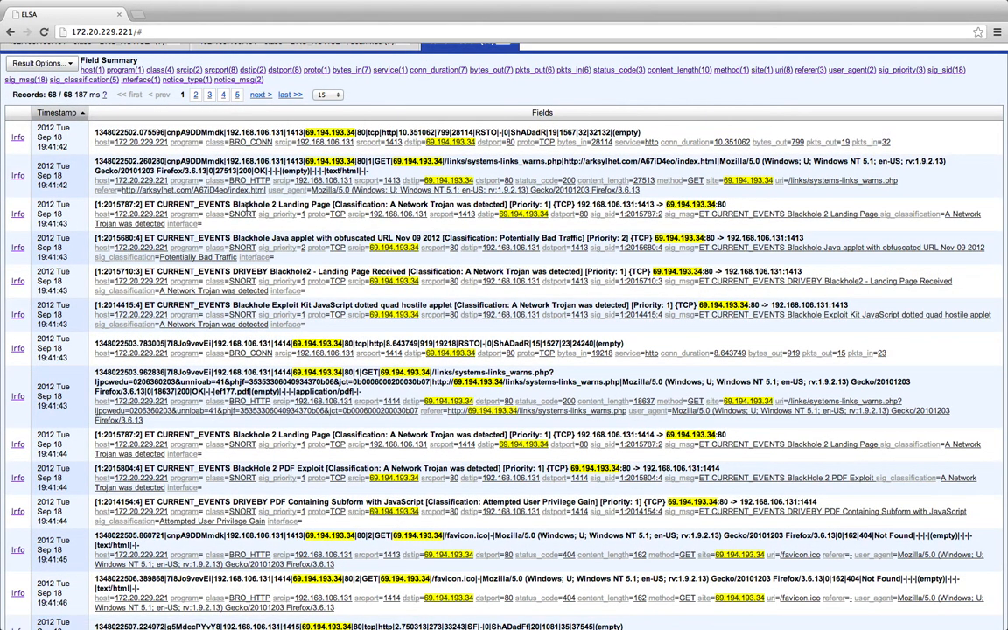
drag(232, 206, 330, 207)
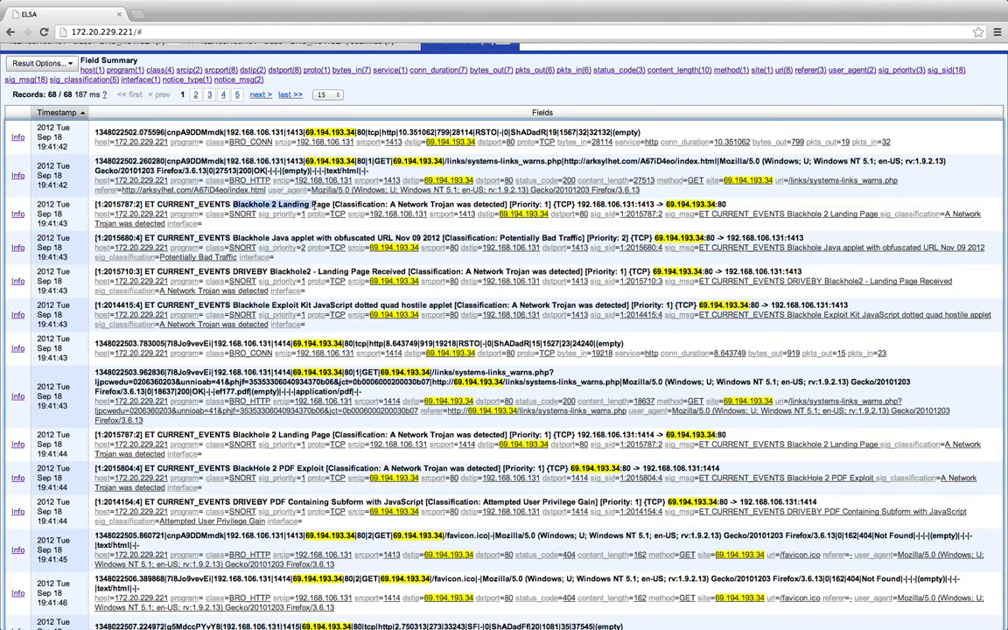
drag(393, 162, 442, 162)
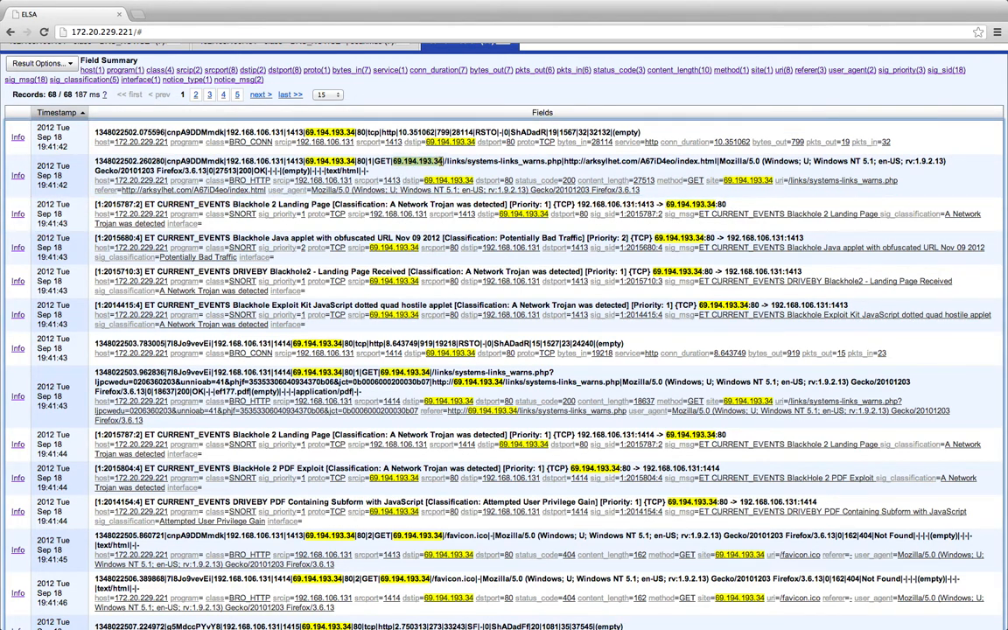
drag(443, 161, 562, 162)
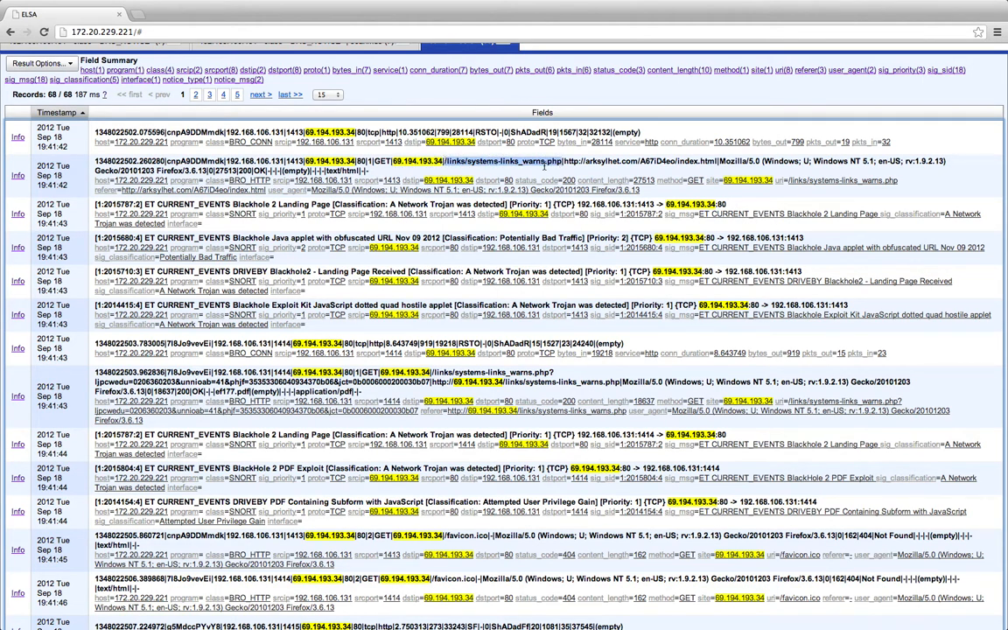
click(587, 161)
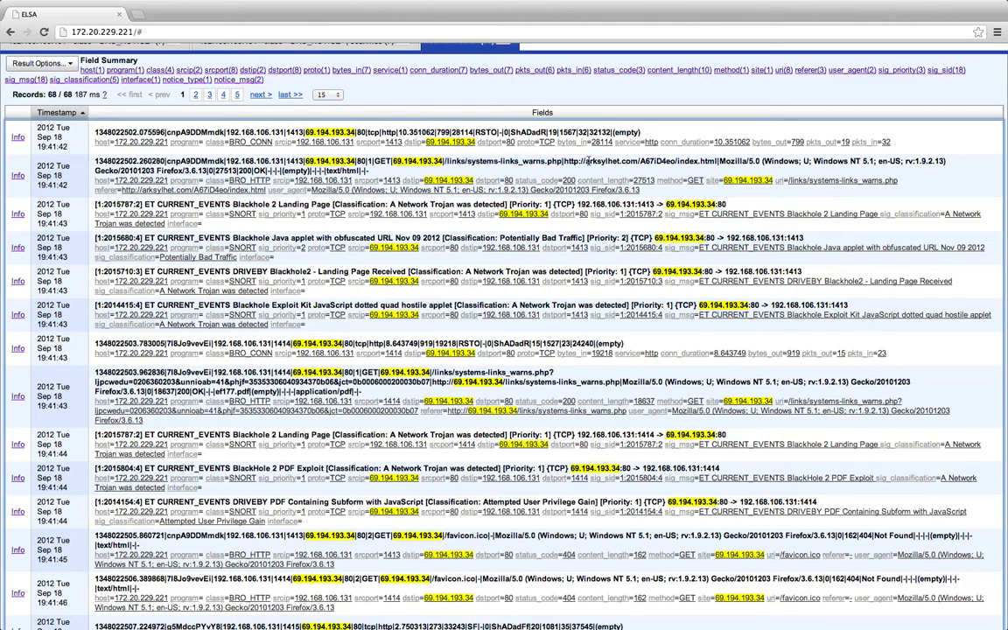
drag(587, 161, 638, 161)
Step: Group the BRO_HTTP records for 69.194.193.34 by referer
scroll(546, 159, up, 2)
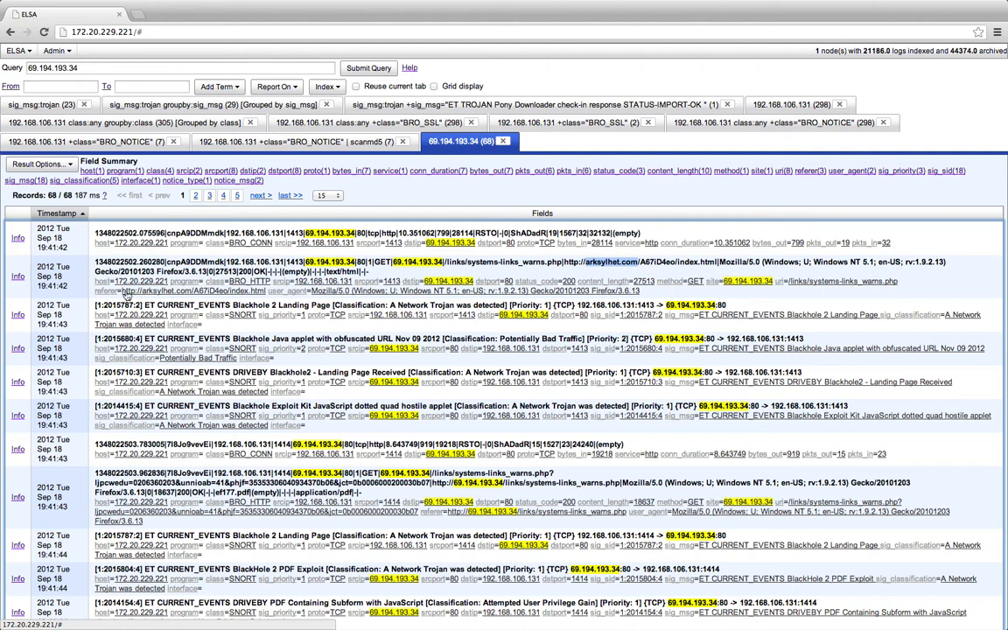
click(103, 291)
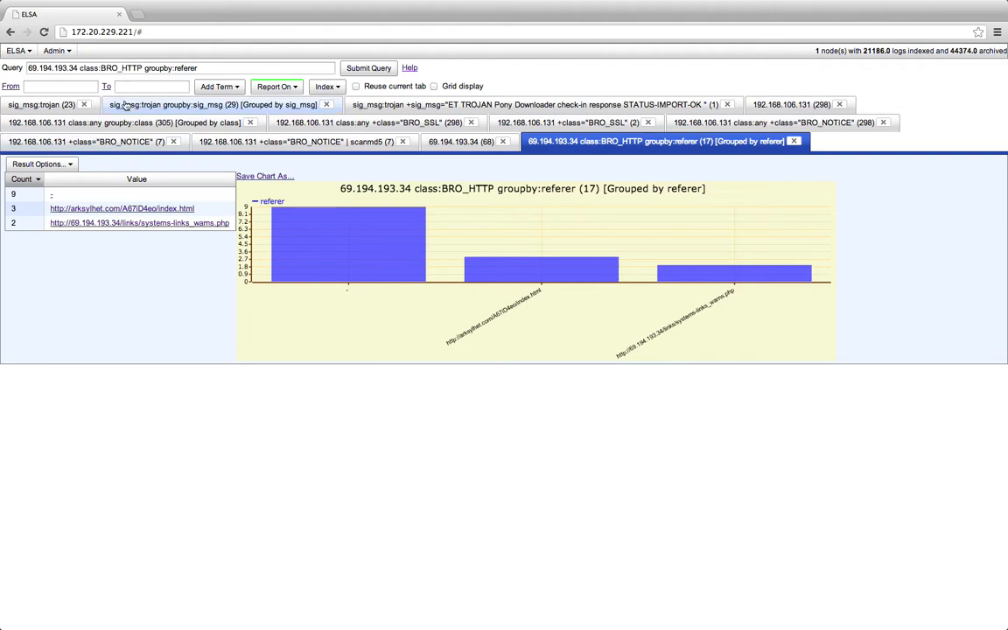
Step: Schedule an alert from the 69.194.193.34 query results, running every 1 minute for 7 days with the Send email action
click(462, 145)
click(70, 167)
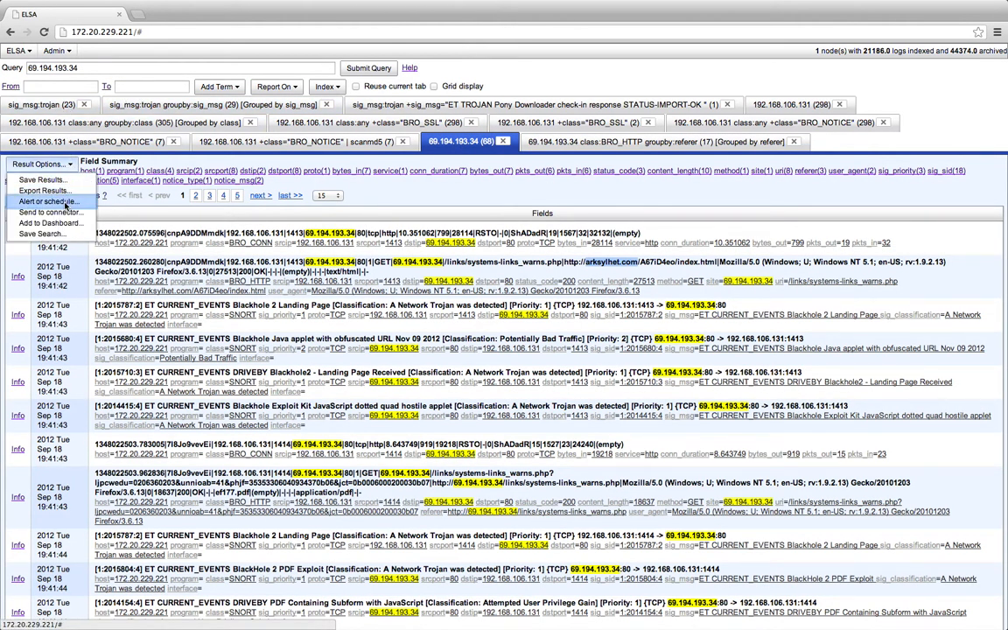
click(77, 202)
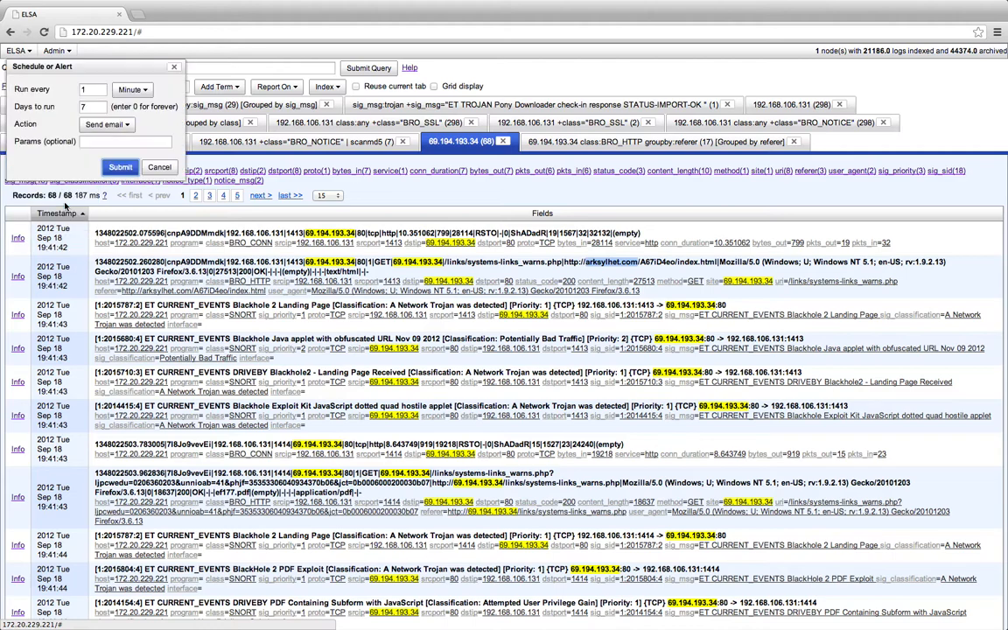
click(118, 167)
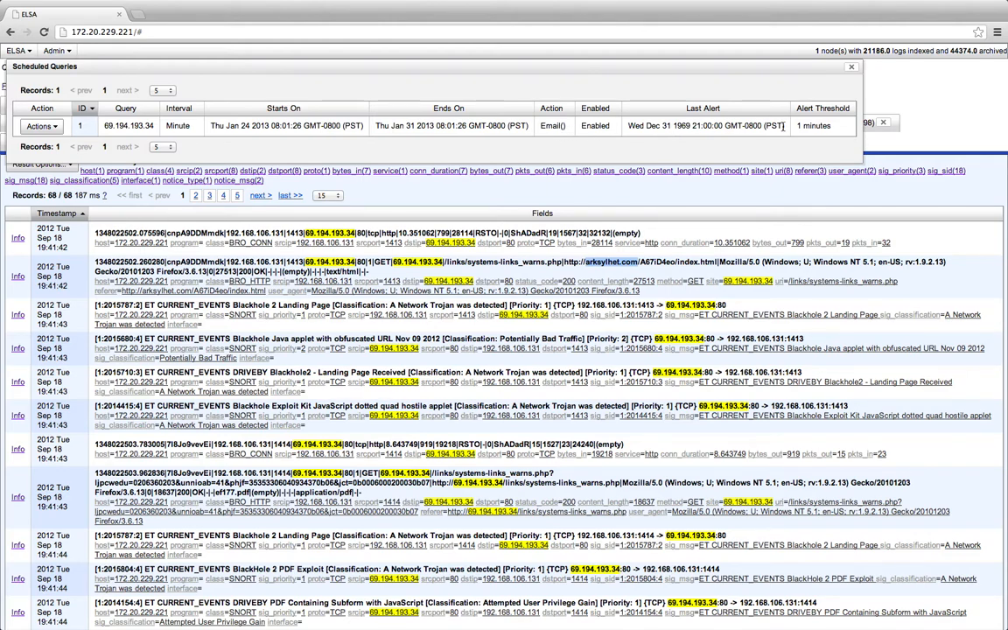
Step: Set the scheduled 69.194.193.34 query to Disabled, save the change and close the scheduled queries list
drag(787, 72, 804, 191)
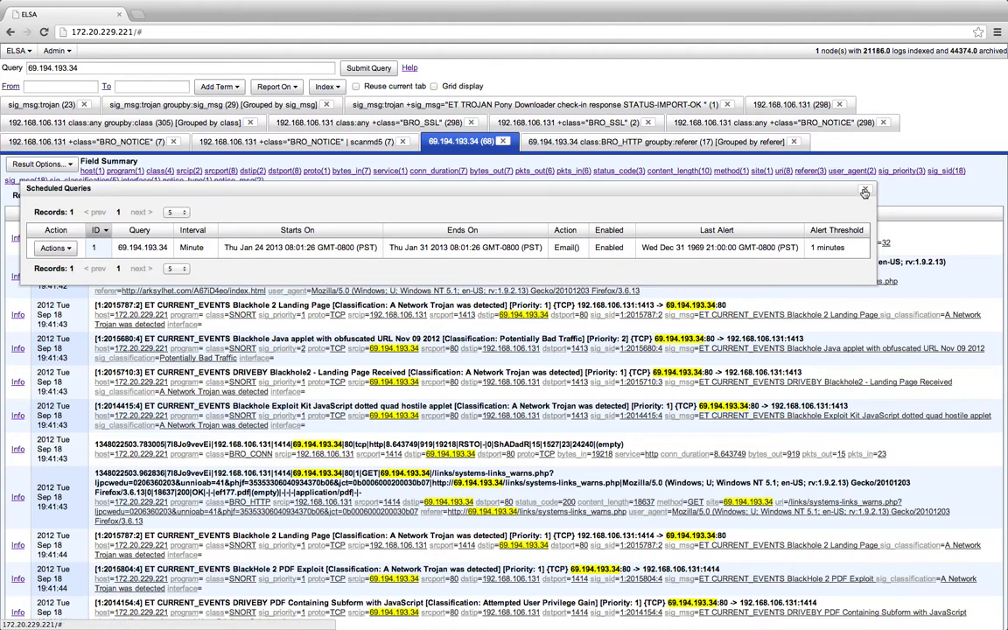
click(610, 248)
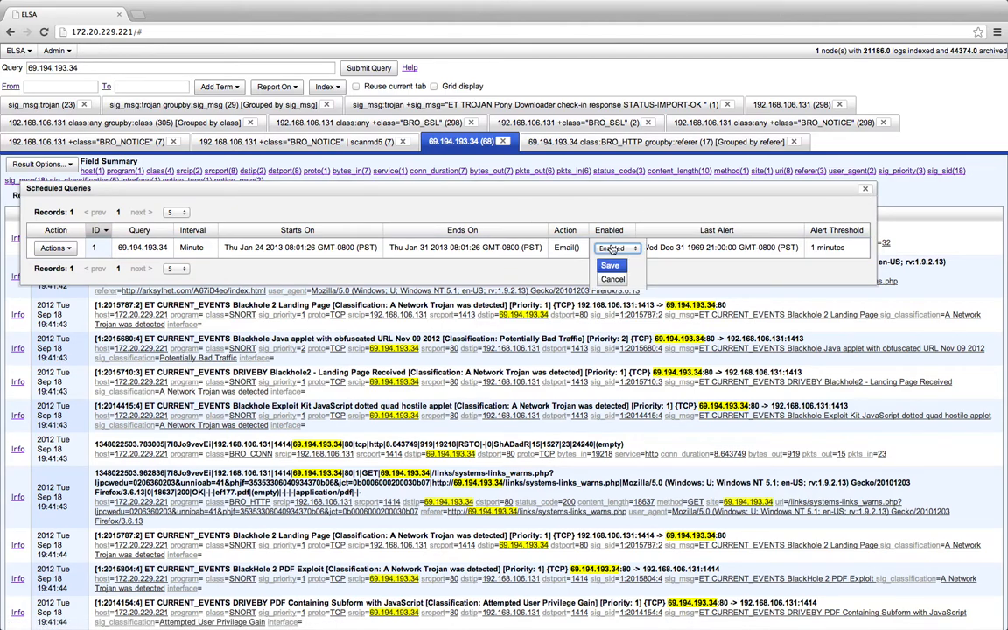
click(617, 248)
click(615, 237)
click(611, 266)
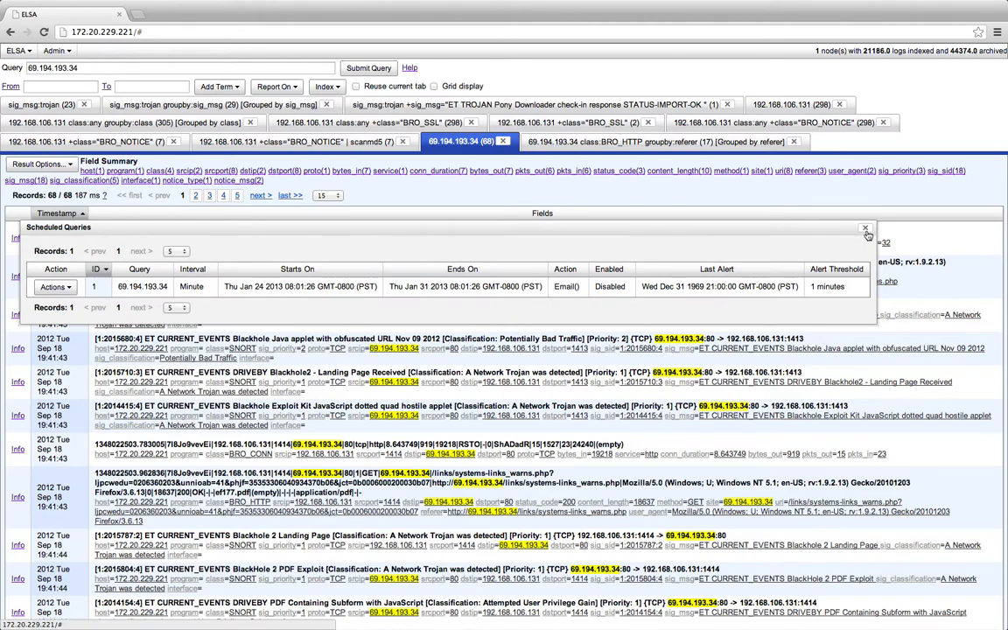
click(865, 230)
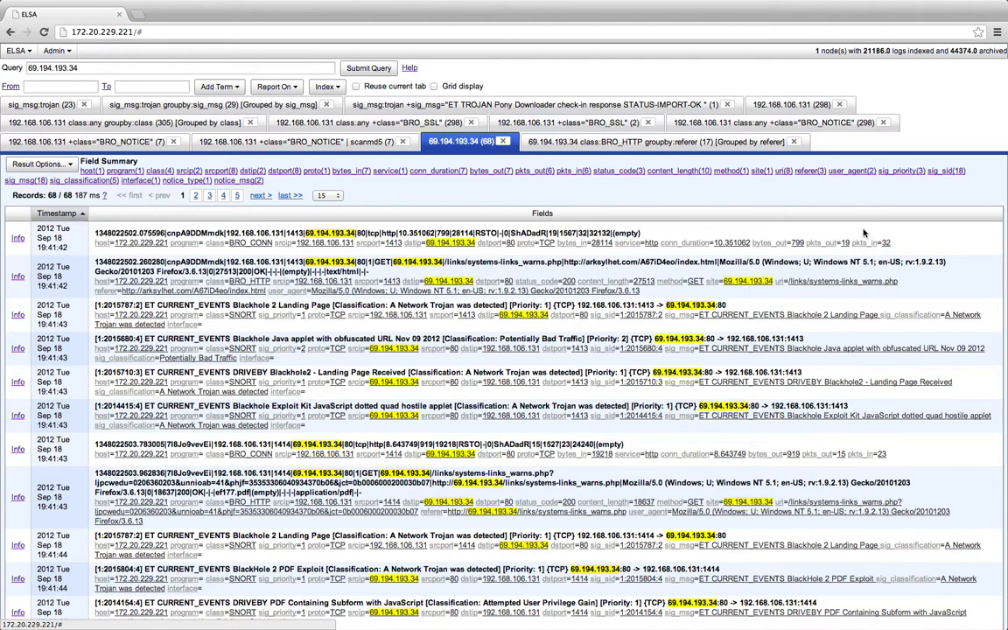
click(21, 52)
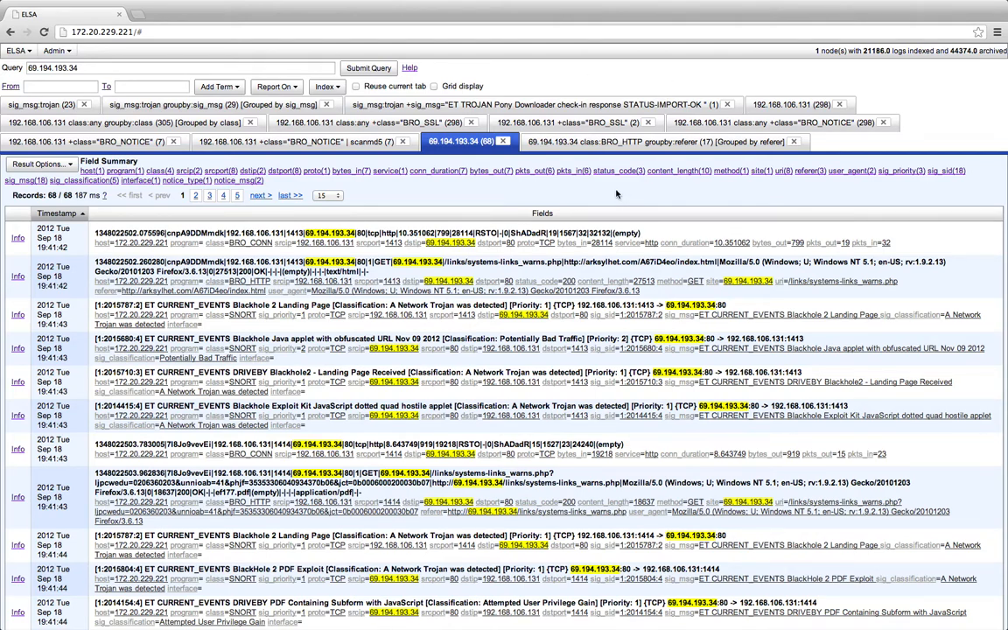
key(ctrl+Left)
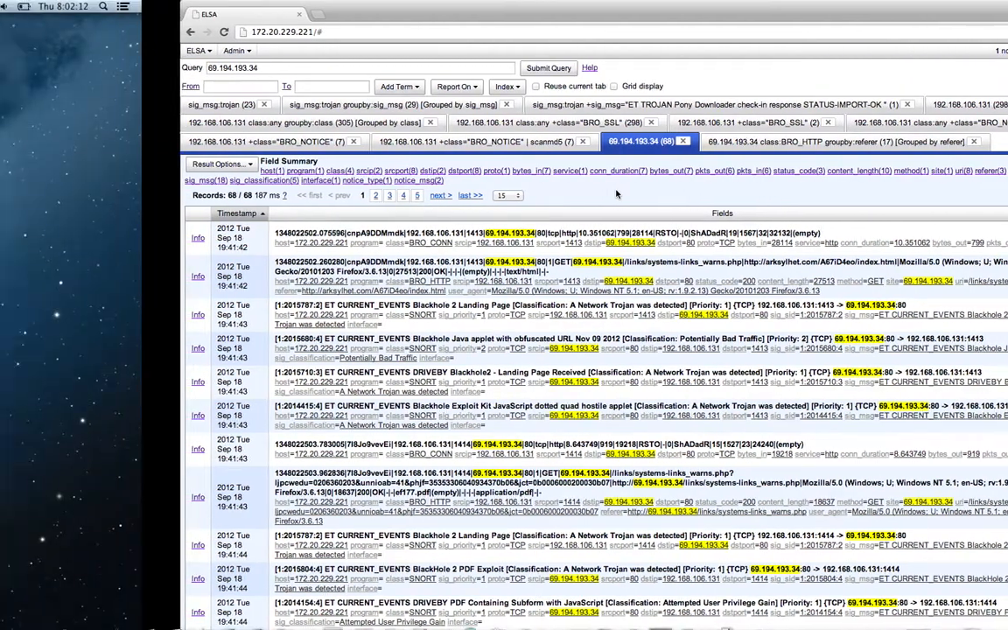